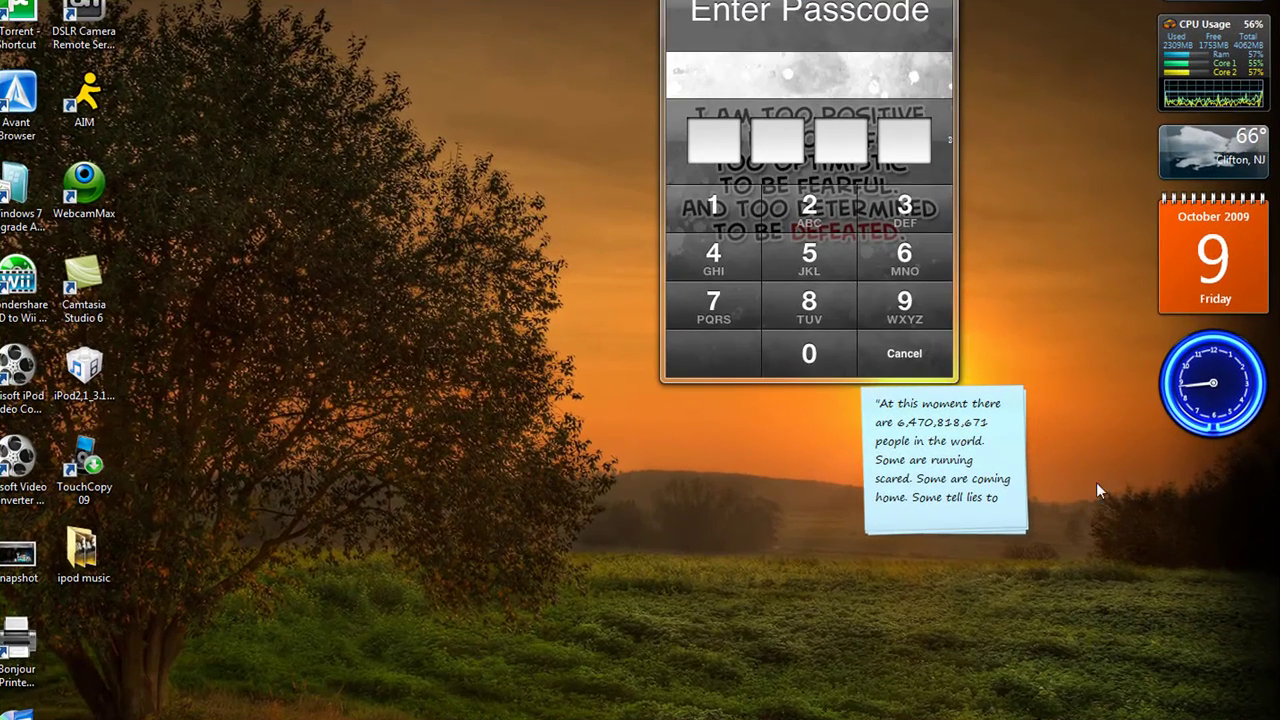
Place the sticky note over the keypad, unlock the iPod with the device passcode, and open its General settings.
drag(1039, 441, 934, 286)
click(933, 288)
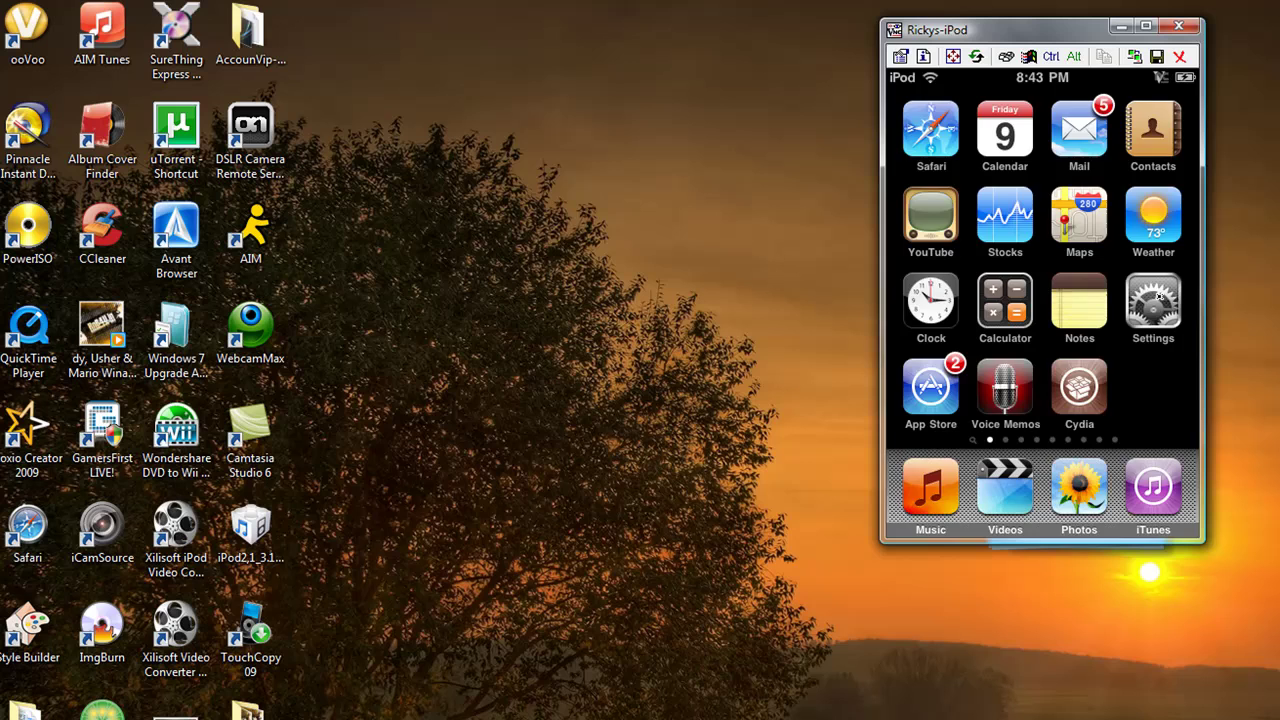
click(1158, 294)
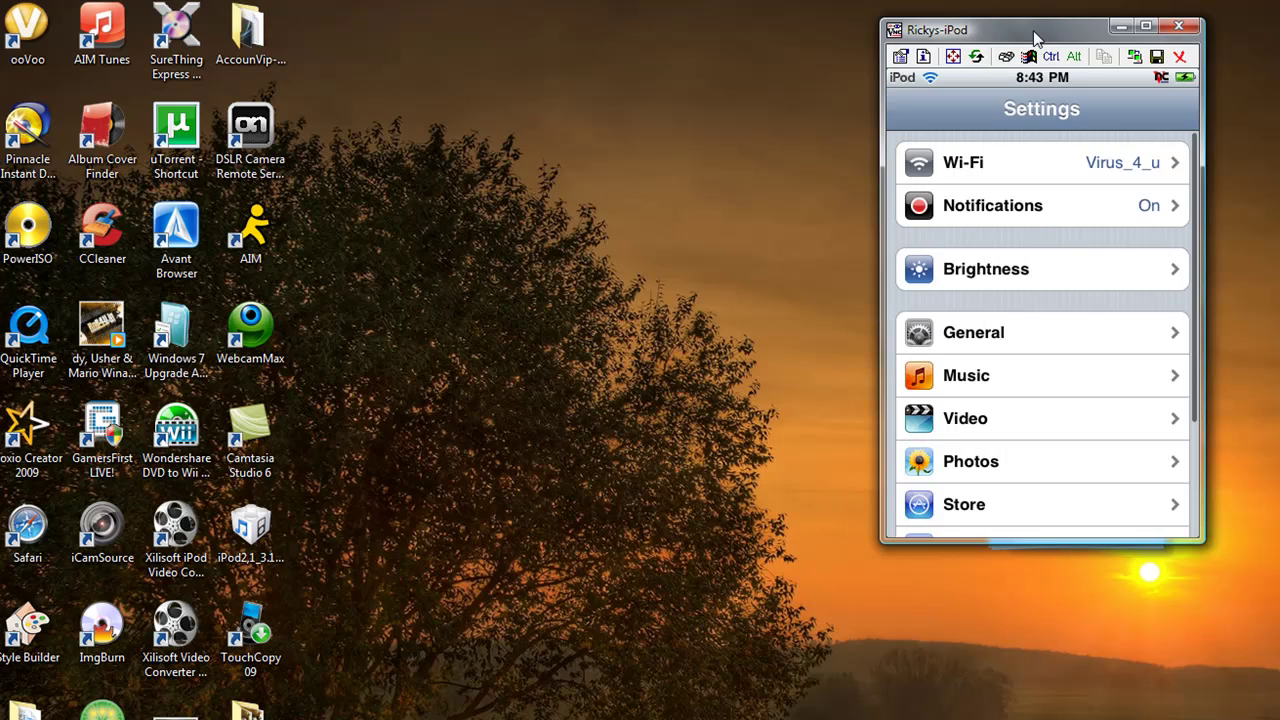
drag(1040, 29, 863, 13)
click(1174, 428)
mouse_move(1163, 414)
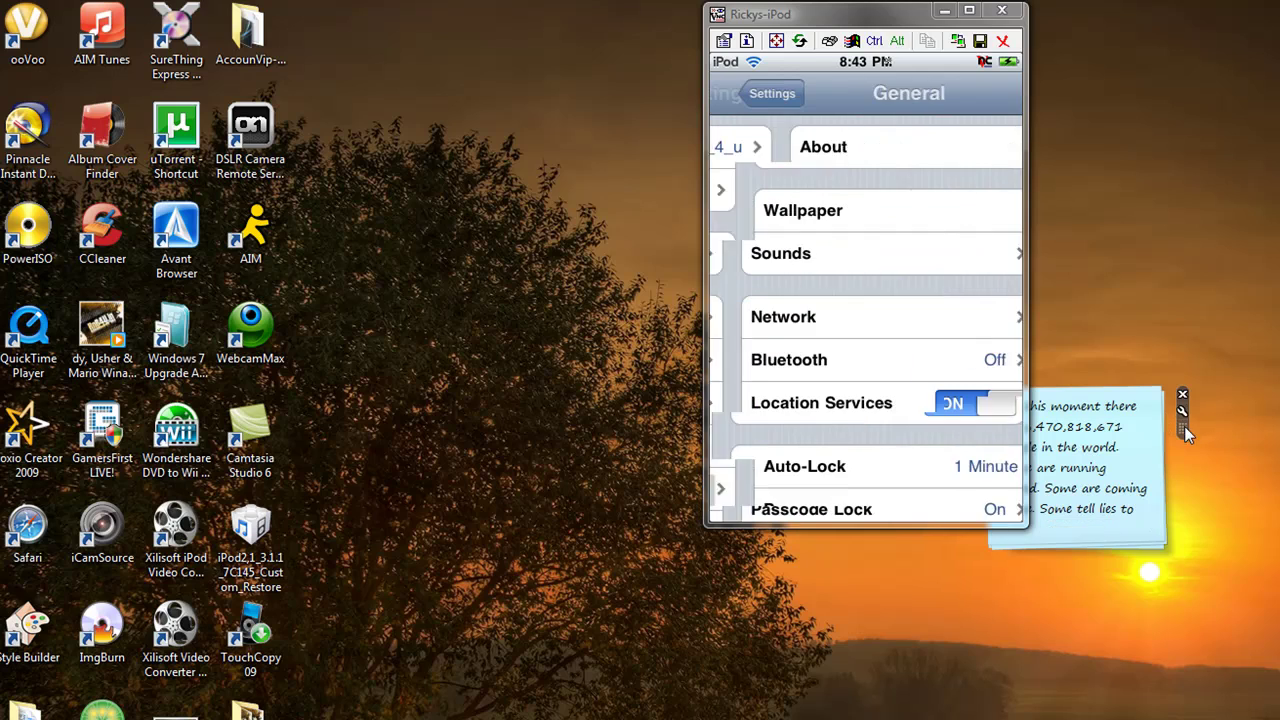
View the iPod's About page with the sticky note covering the serial number, and return to the home screen.
drag(1184, 426, 1032, 422)
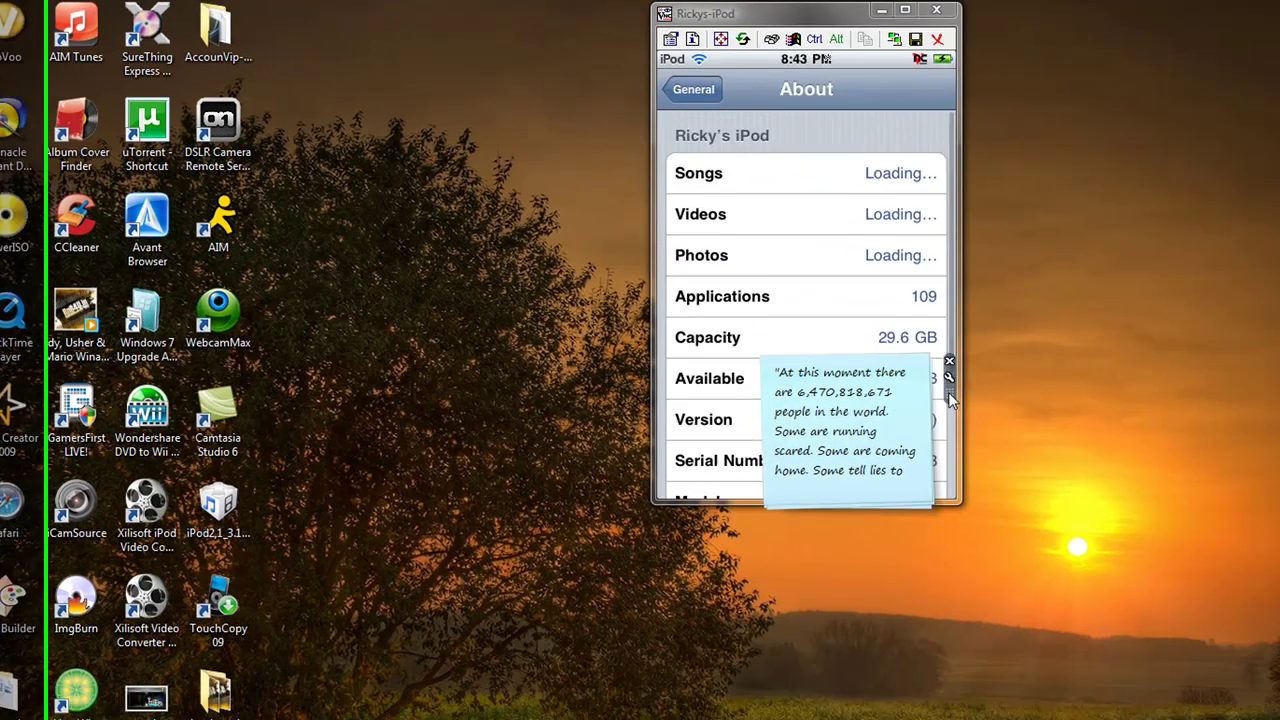
drag(948, 392, 990, 484)
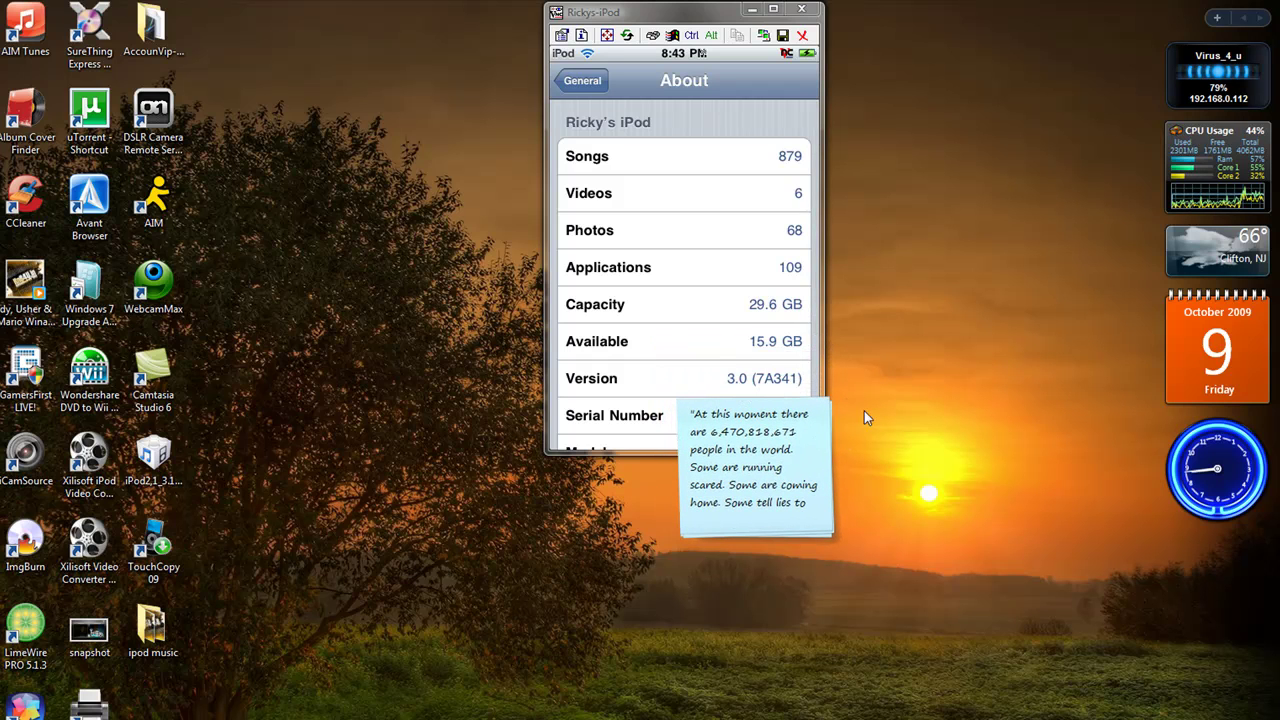
right_click(812, 373)
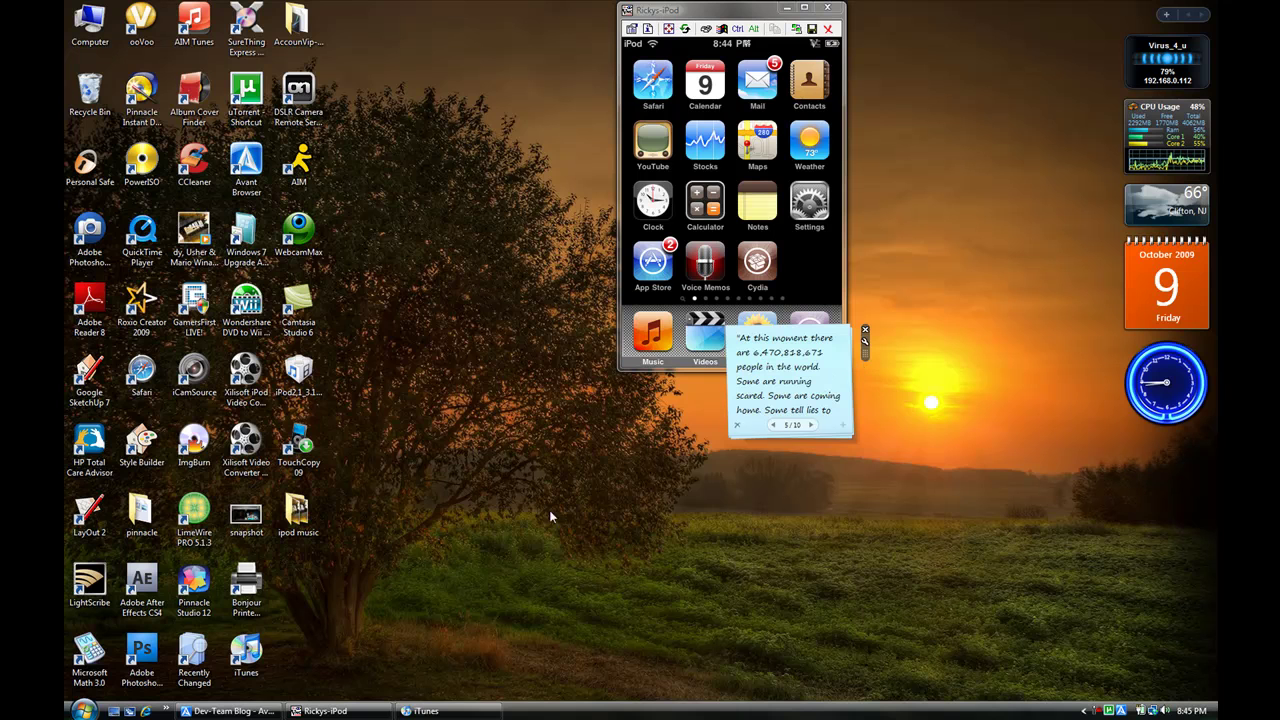
Switch to iTunes, show the connected iPod's summary, and move the window clear of the custom restore file on the desktop.
click(425, 711)
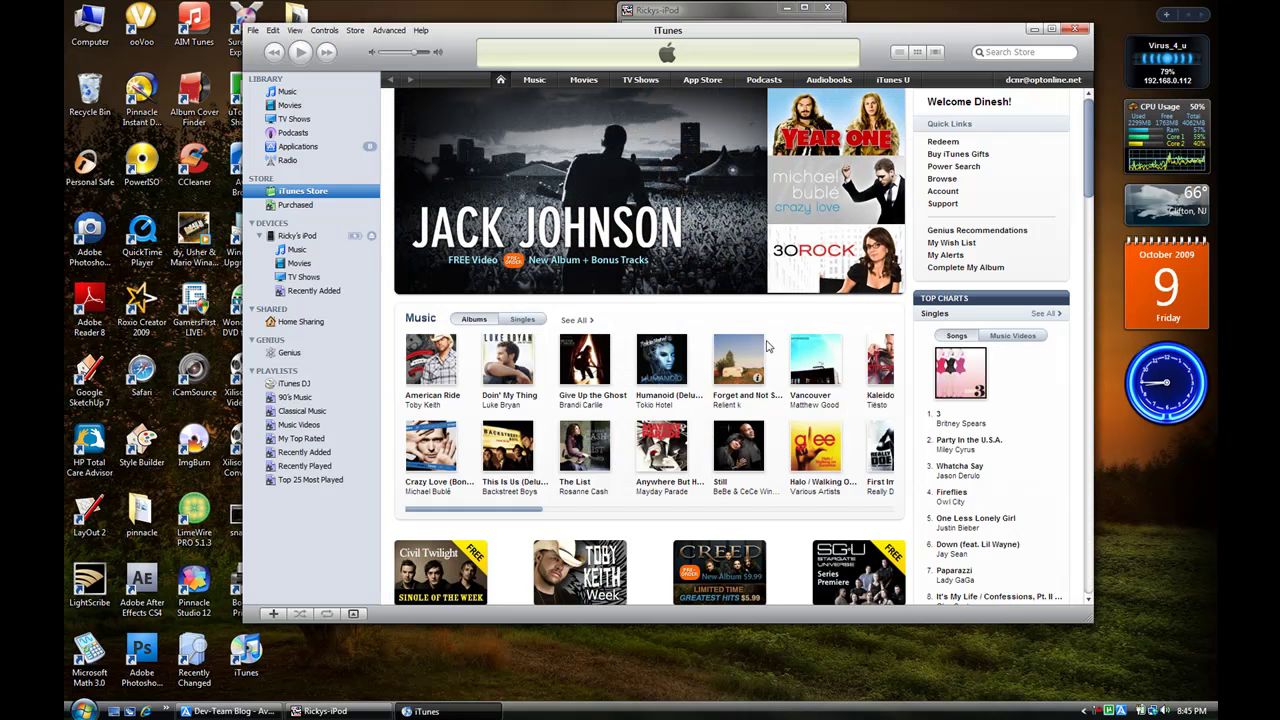
click(306, 237)
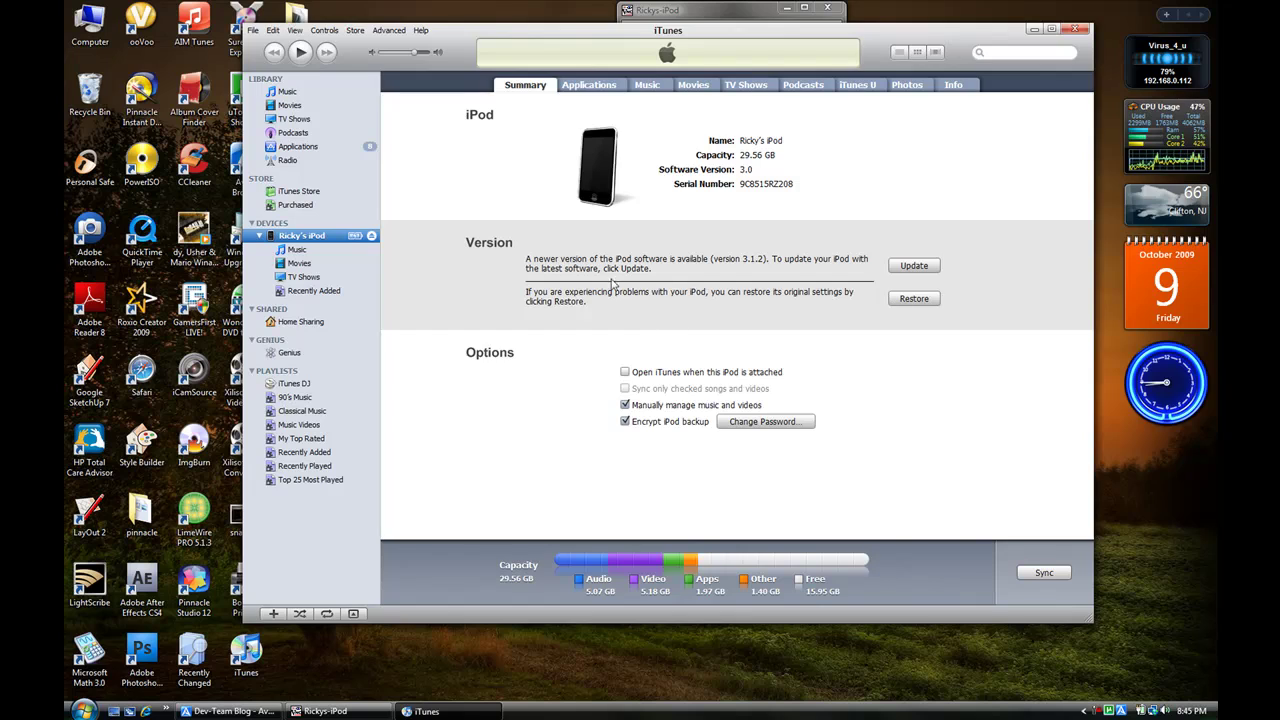
drag(489, 38, 588, 35)
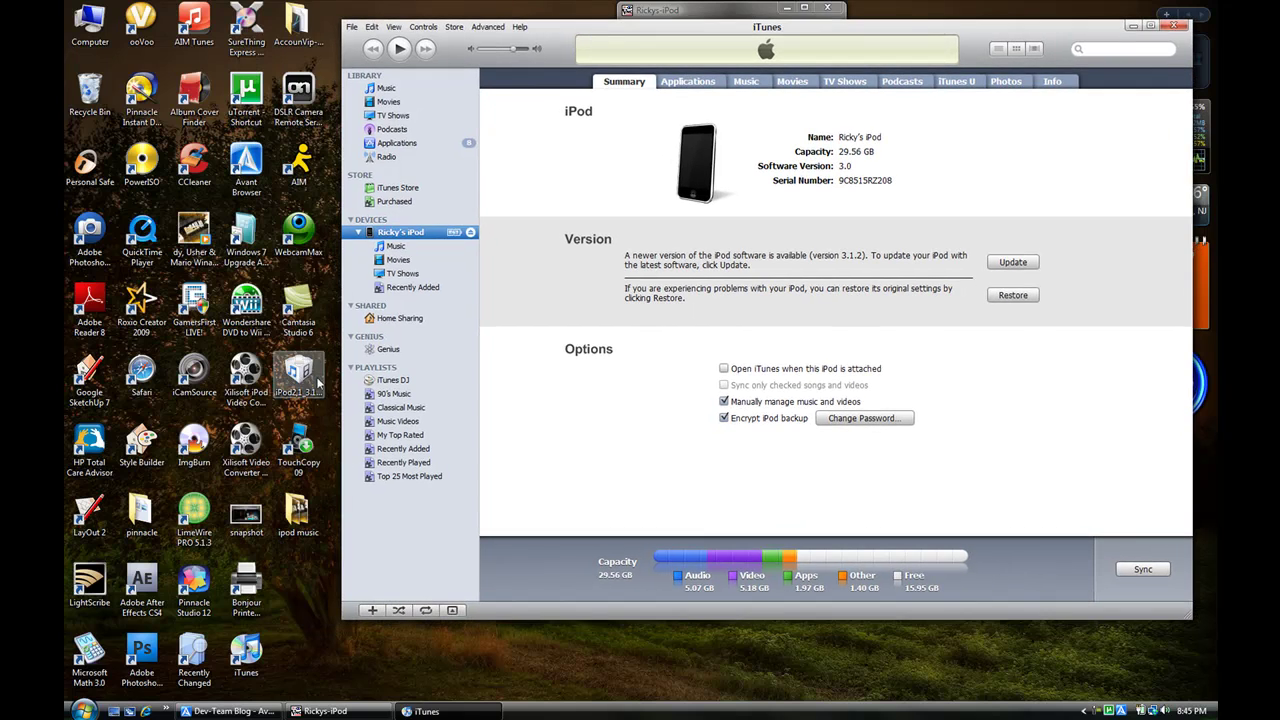
mouse_move(298, 369)
mouse_down()
mouse_move(324, 339)
mouse_move(304, 352)
mouse_up()
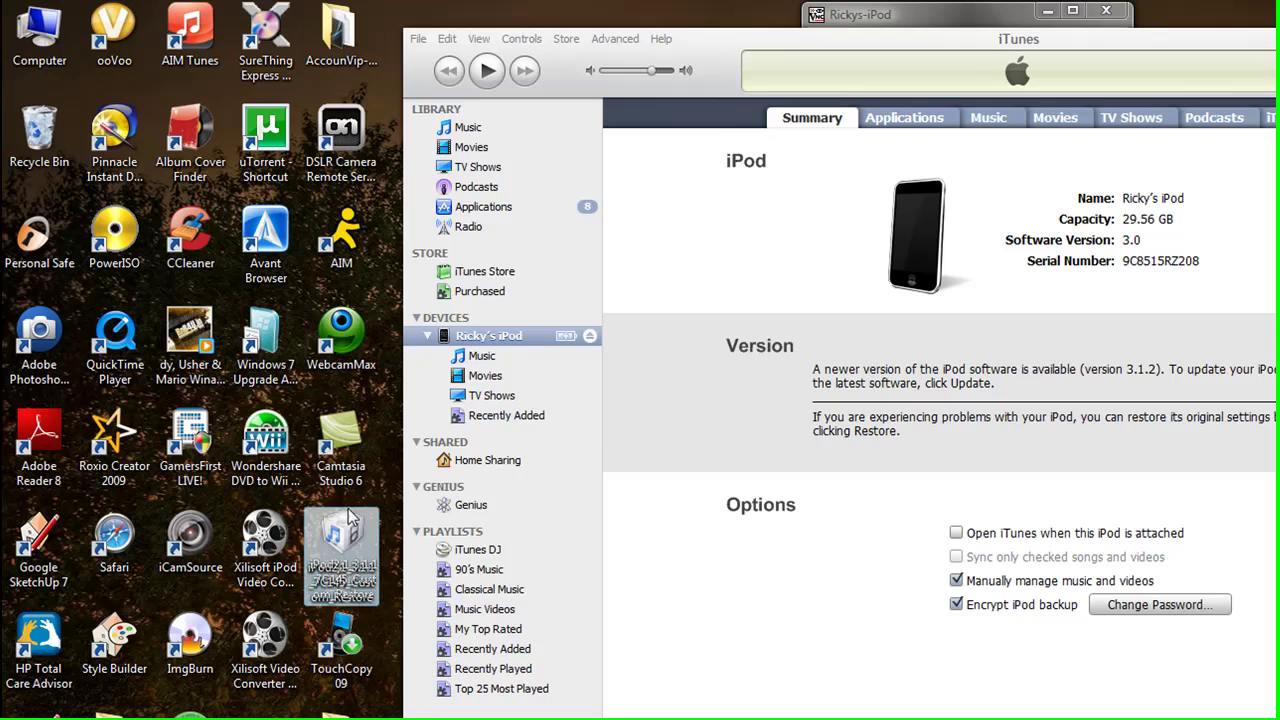
drag(349, 509, 355, 541)
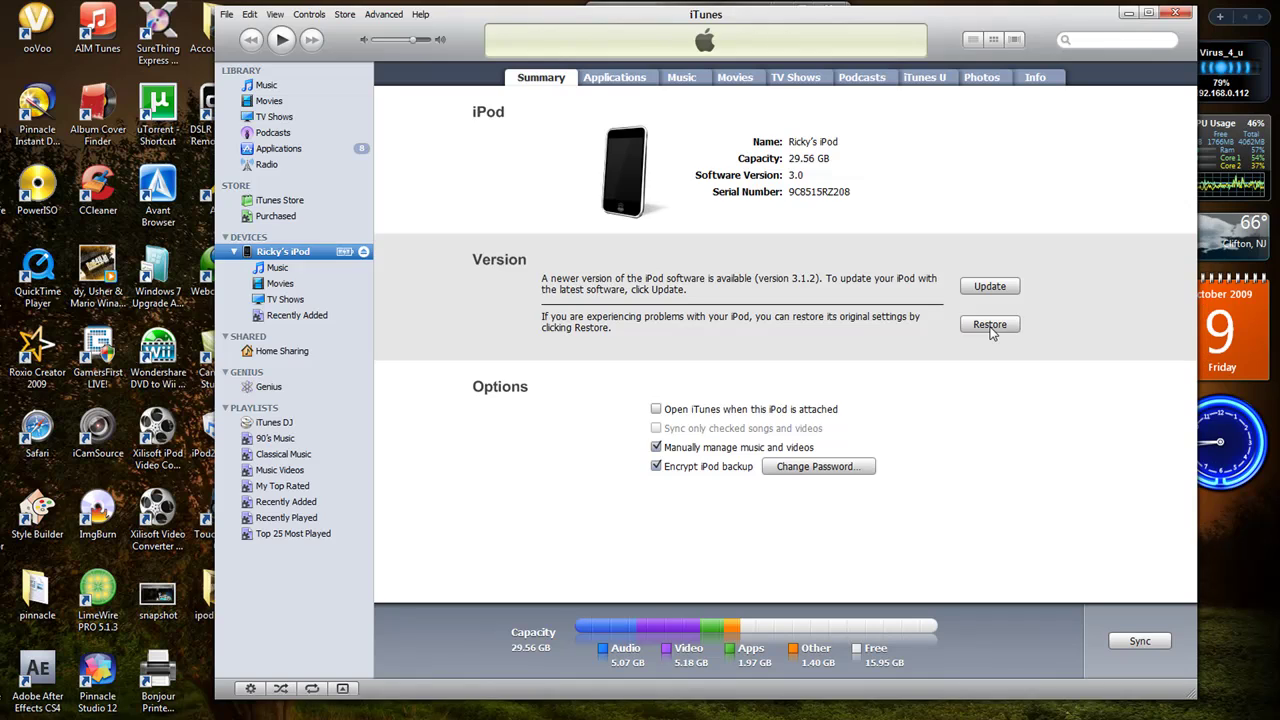
Restore the iPod from the custom firmware file iPod2,1_3.1.1_7C145_Custom_Restore on the Desktop.
shift+click(991, 327)
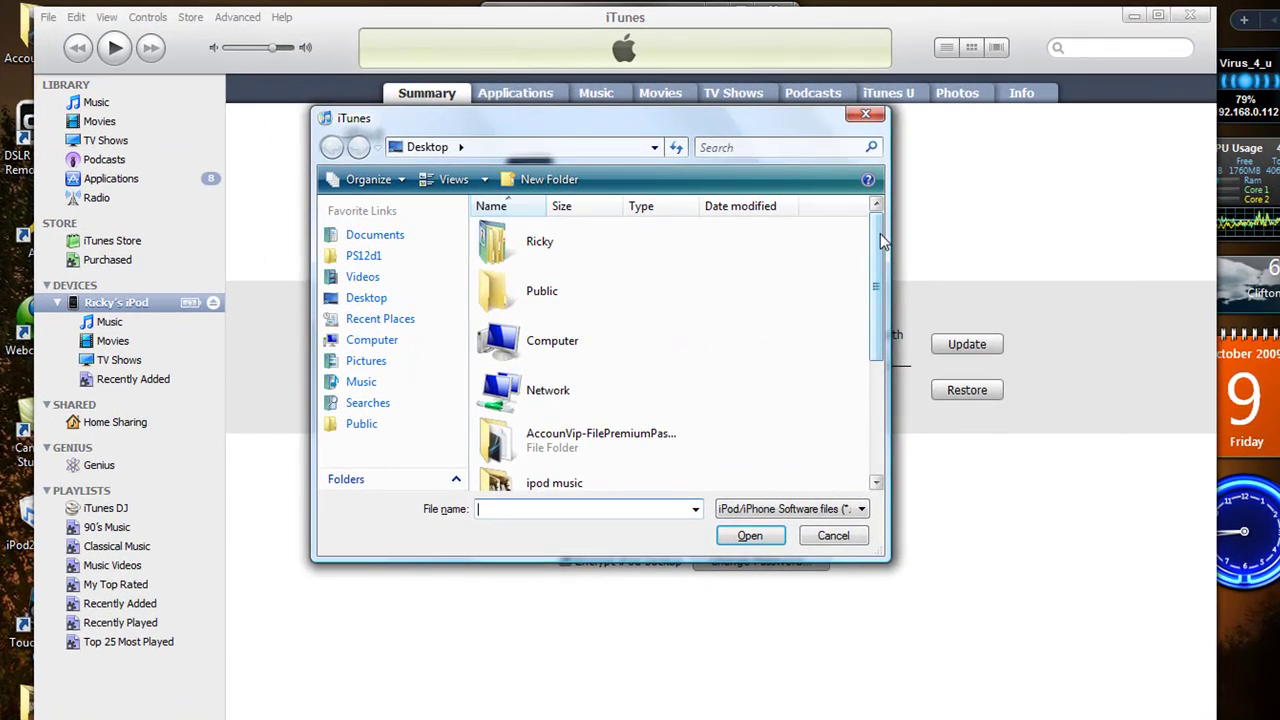
scroll(912, 239, down, 2)
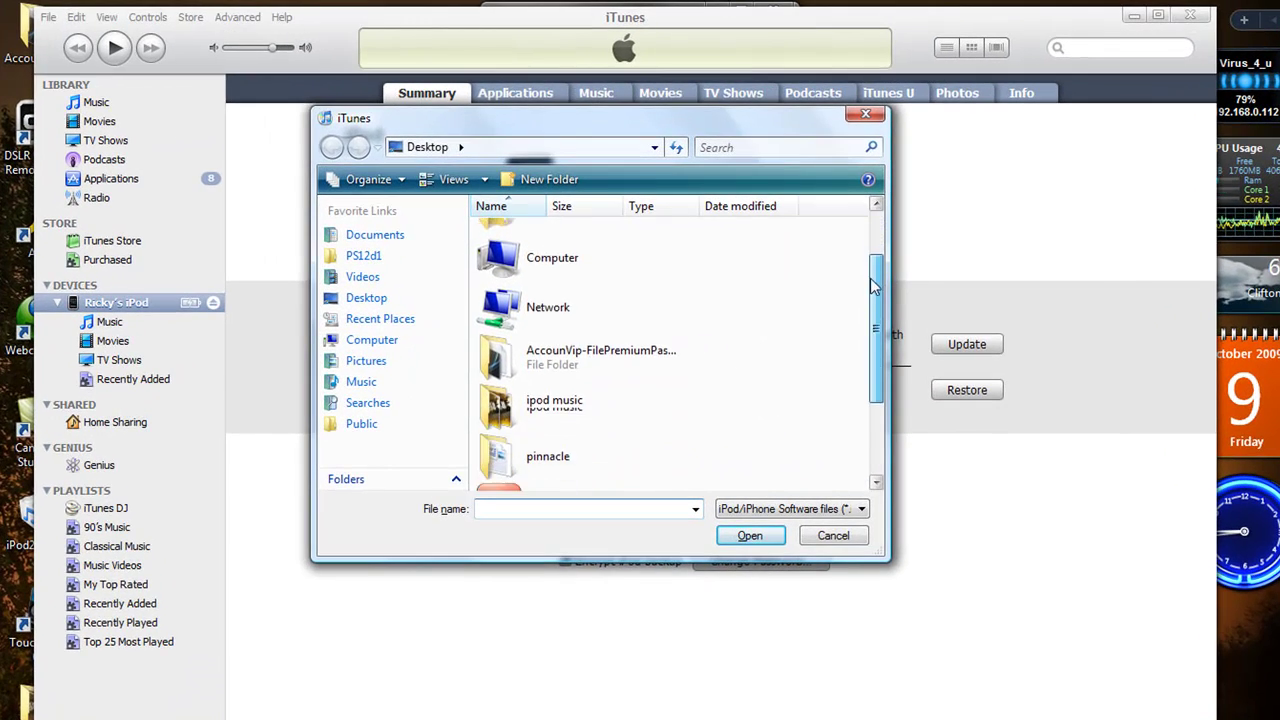
scroll(873, 287, down, 3)
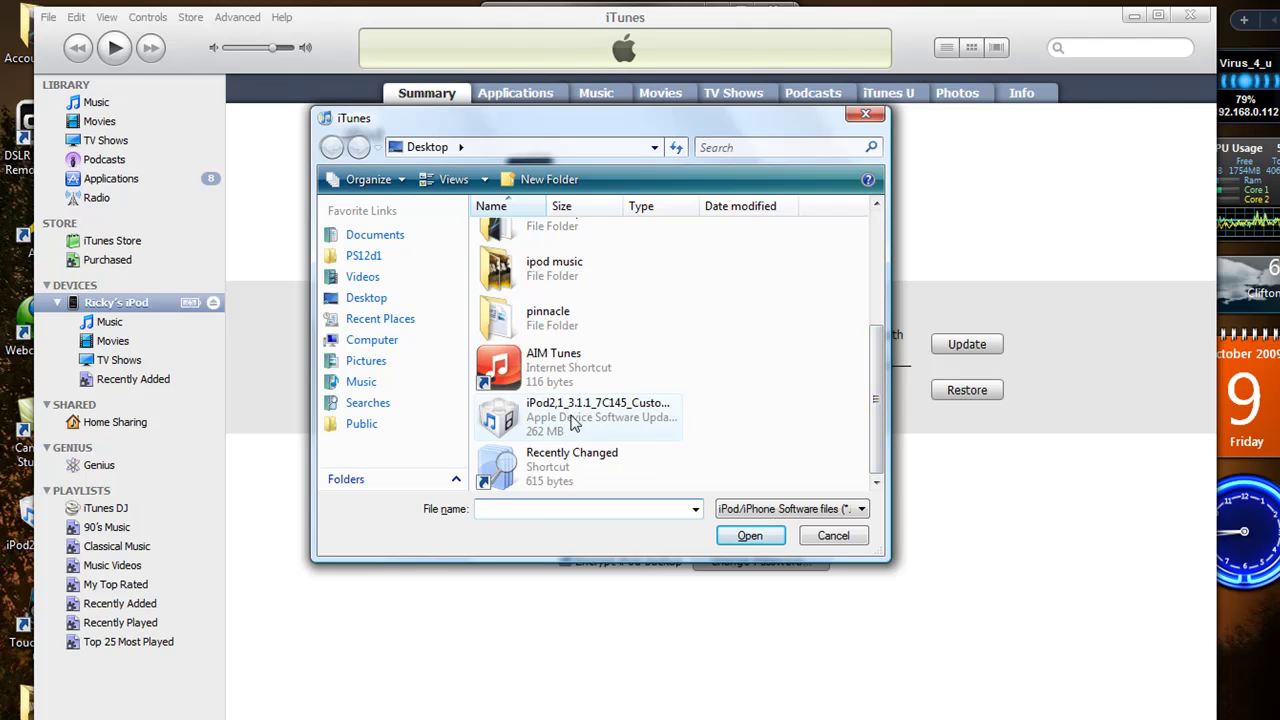
click(652, 415)
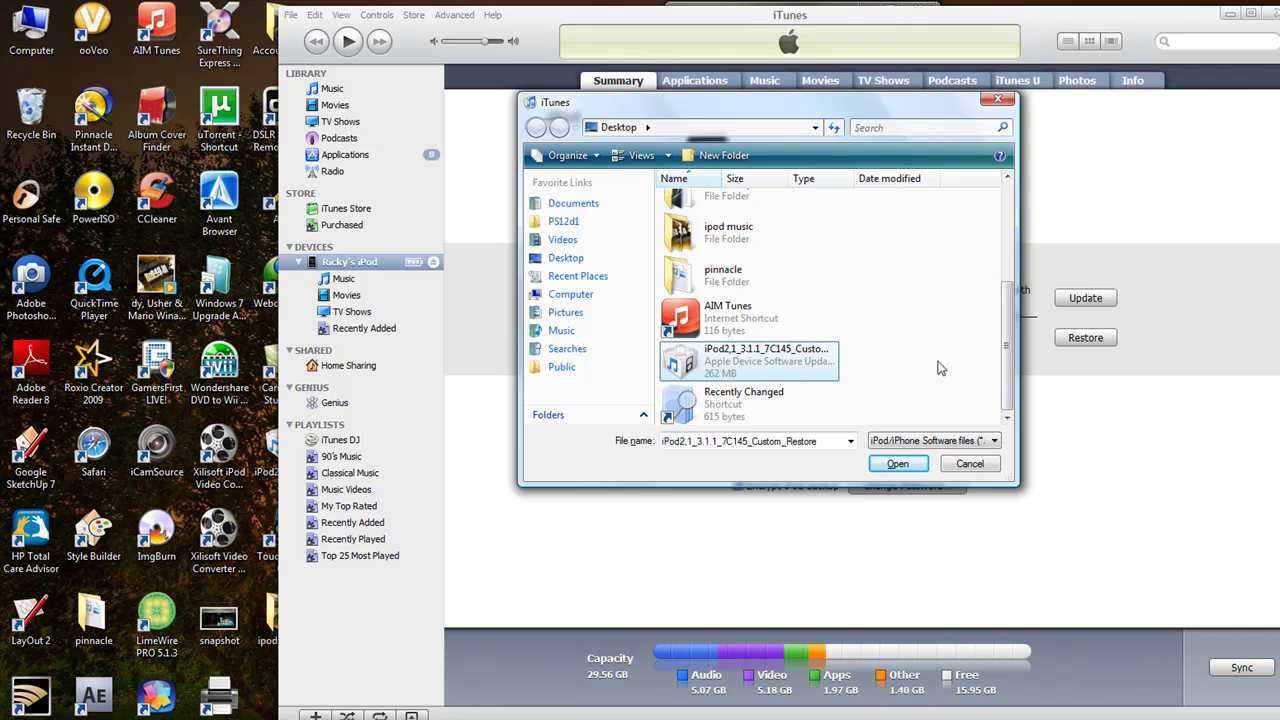
click(899, 464)
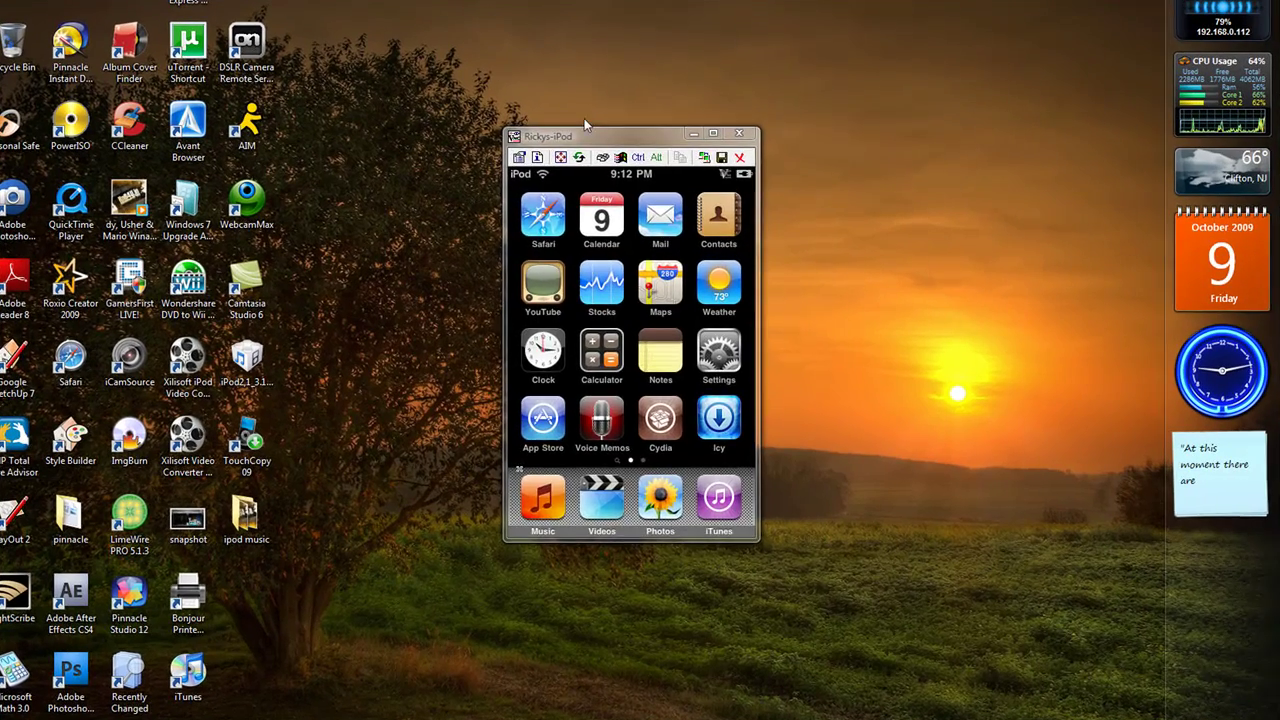
Check the firmware version on the restored iPod's About page with the sticky note covering the serial number, and return to the home screen.
drag(586, 150, 673, 59)
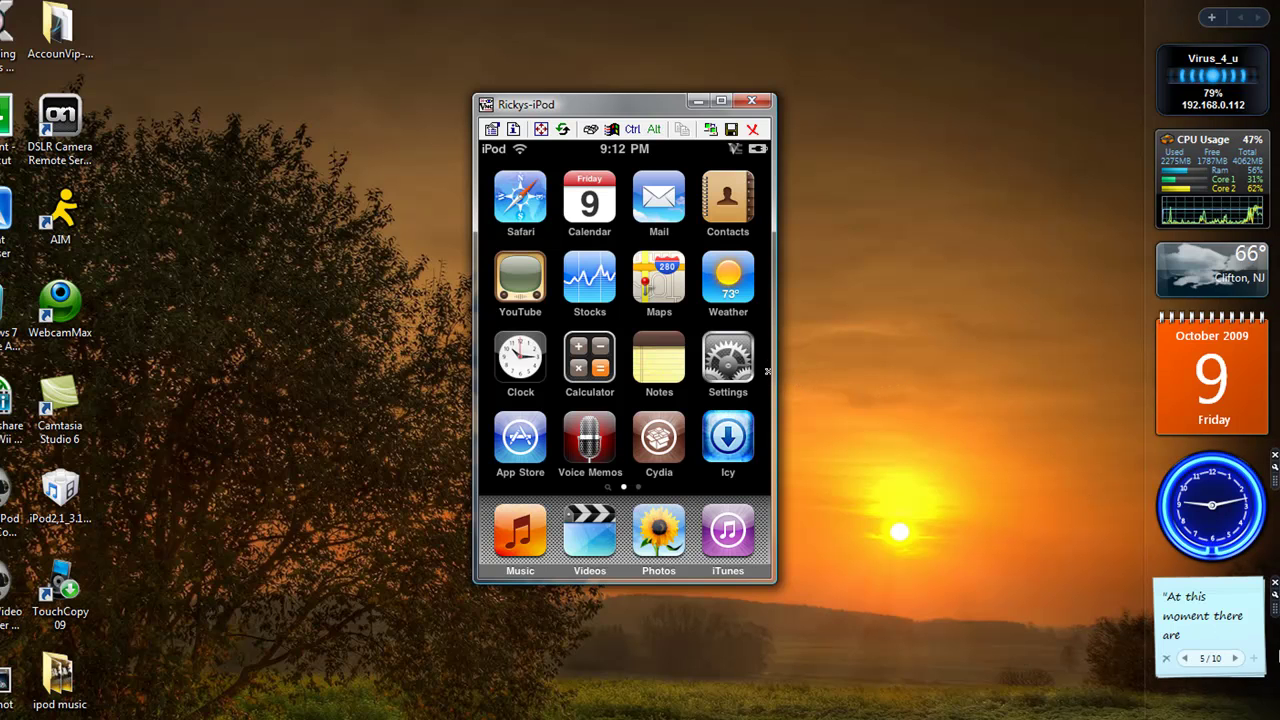
drag(1210, 615, 1018, 577)
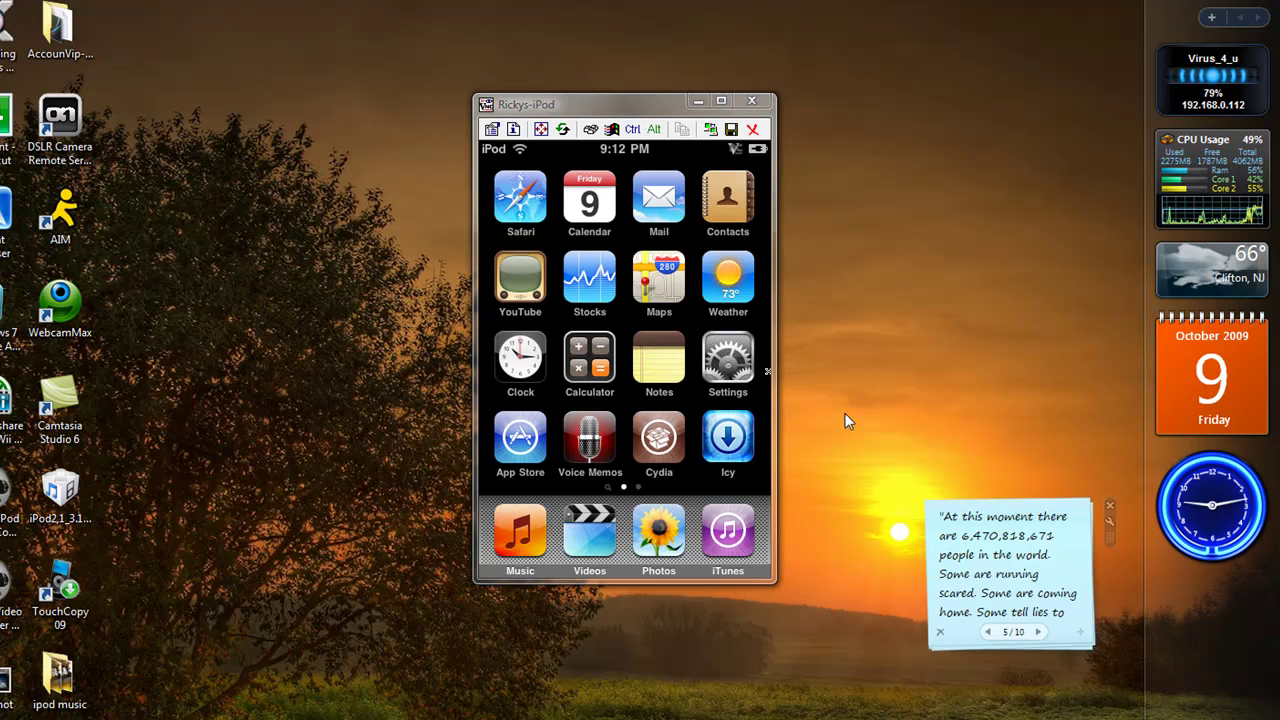
click(717, 362)
click(728, 378)
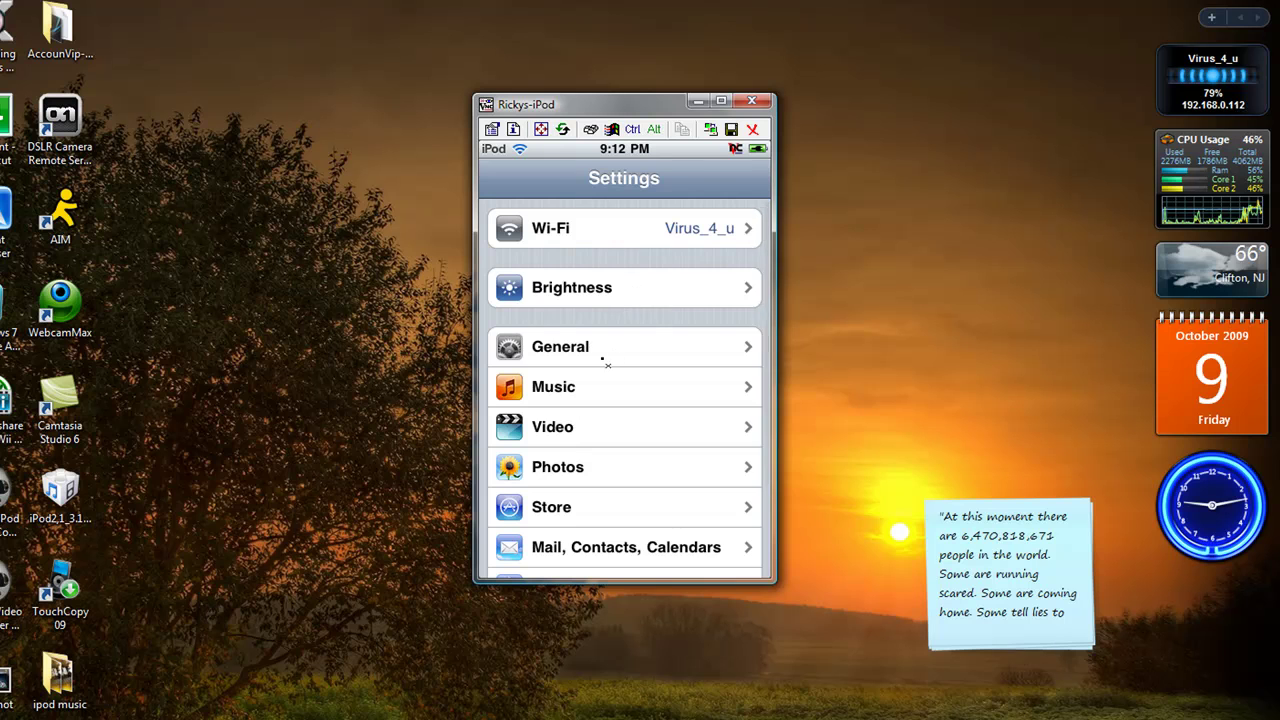
click(600, 348)
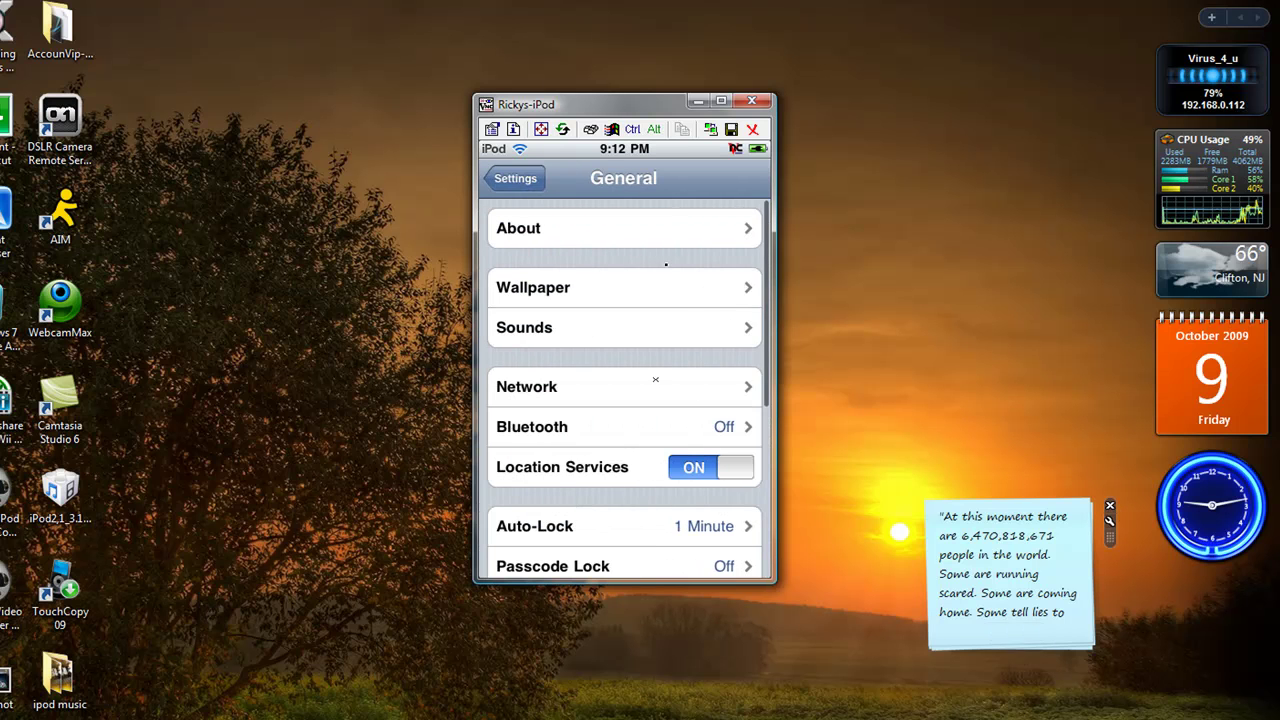
drag(1112, 539, 742, 468)
drag(802, 360, 865, 404)
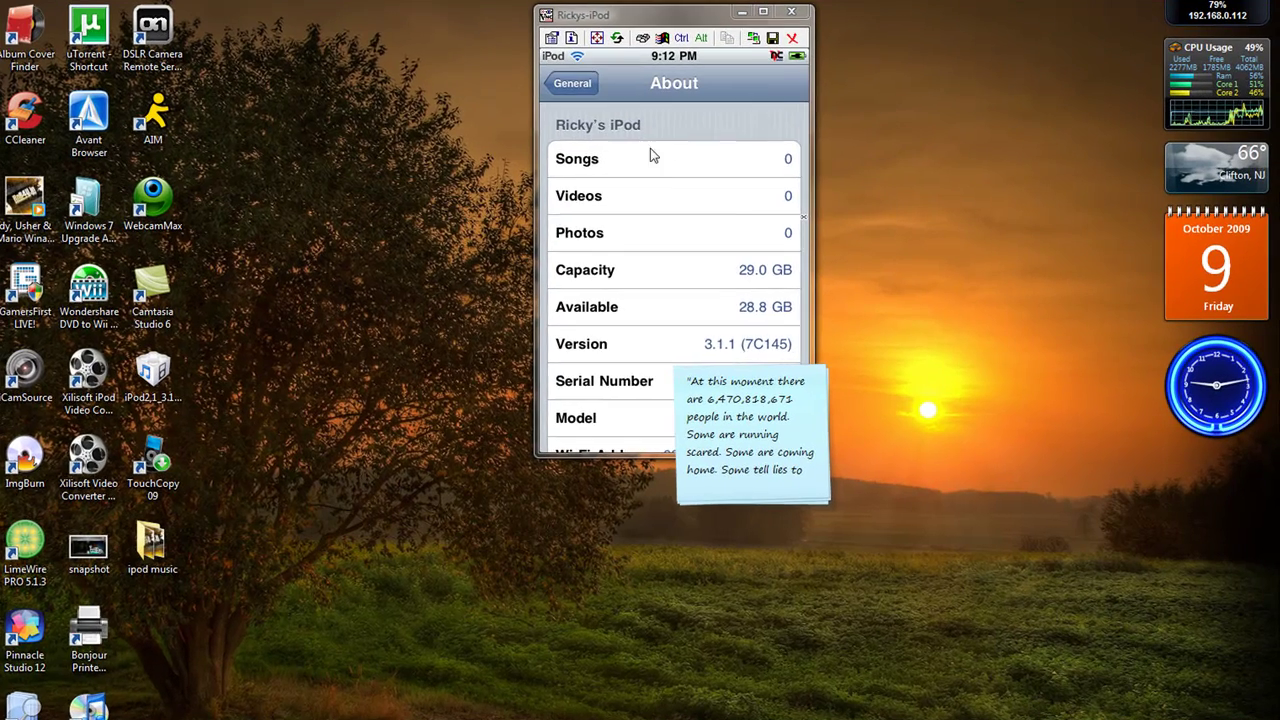
right_click(768, 232)
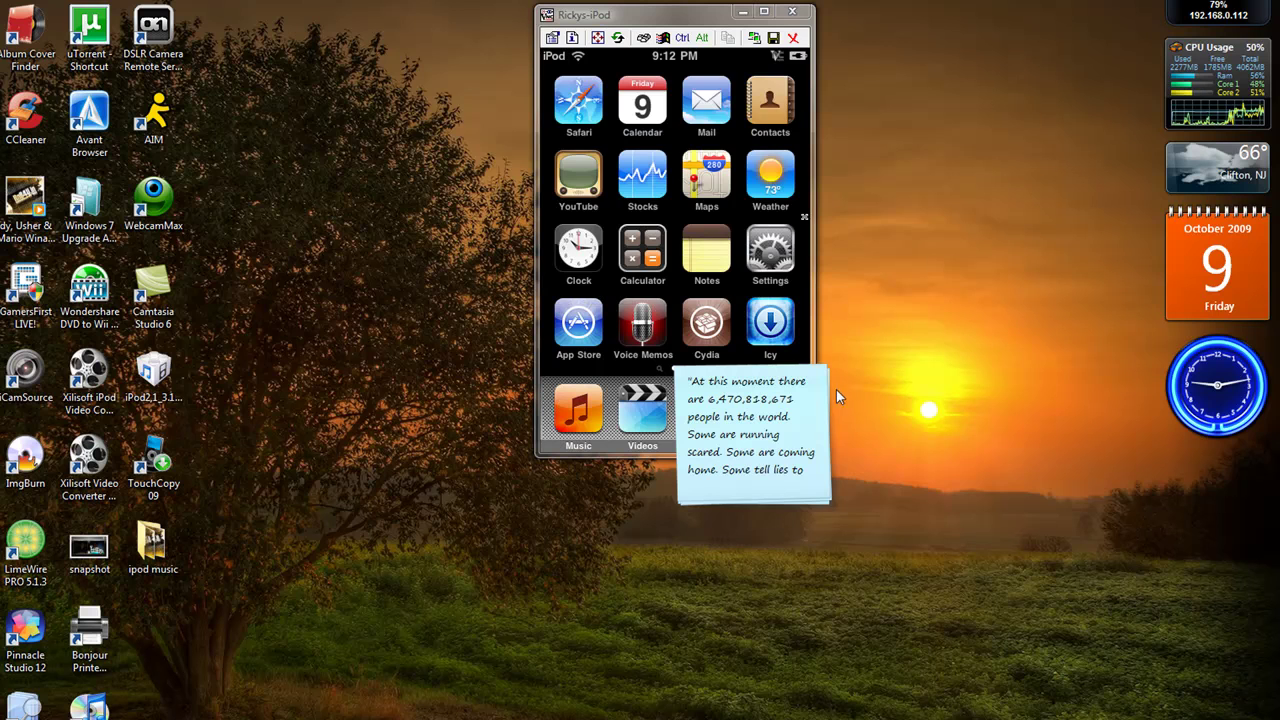
drag(832, 388, 1027, 424)
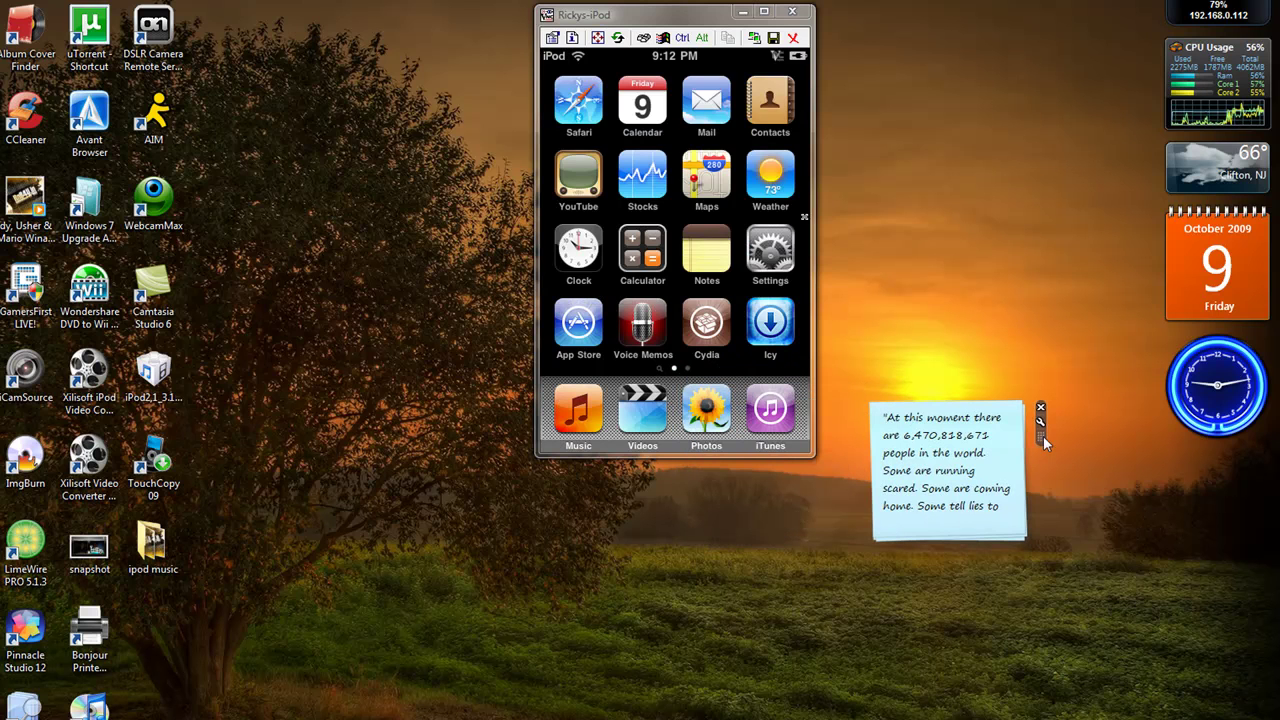
Open Icy on the iPod and browse its list of package categories.
click(772, 330)
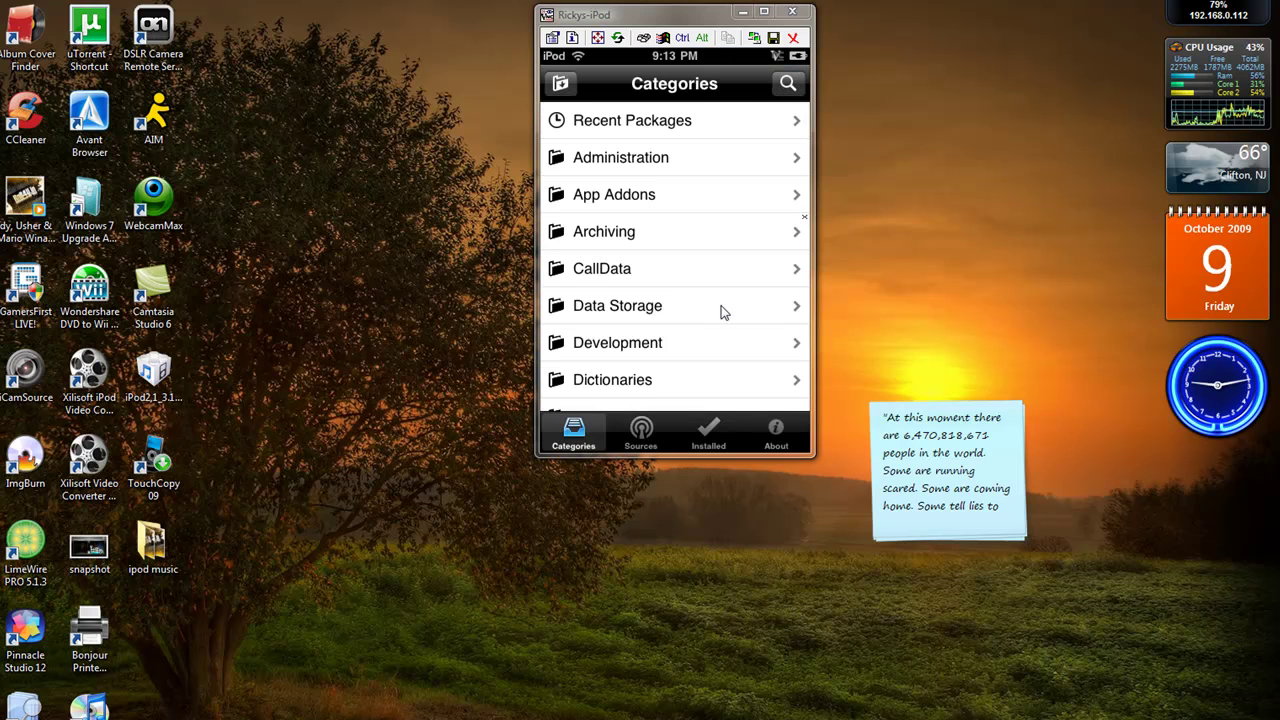
scroll(719, 310, down, 5)
scroll(717, 316, down, 5)
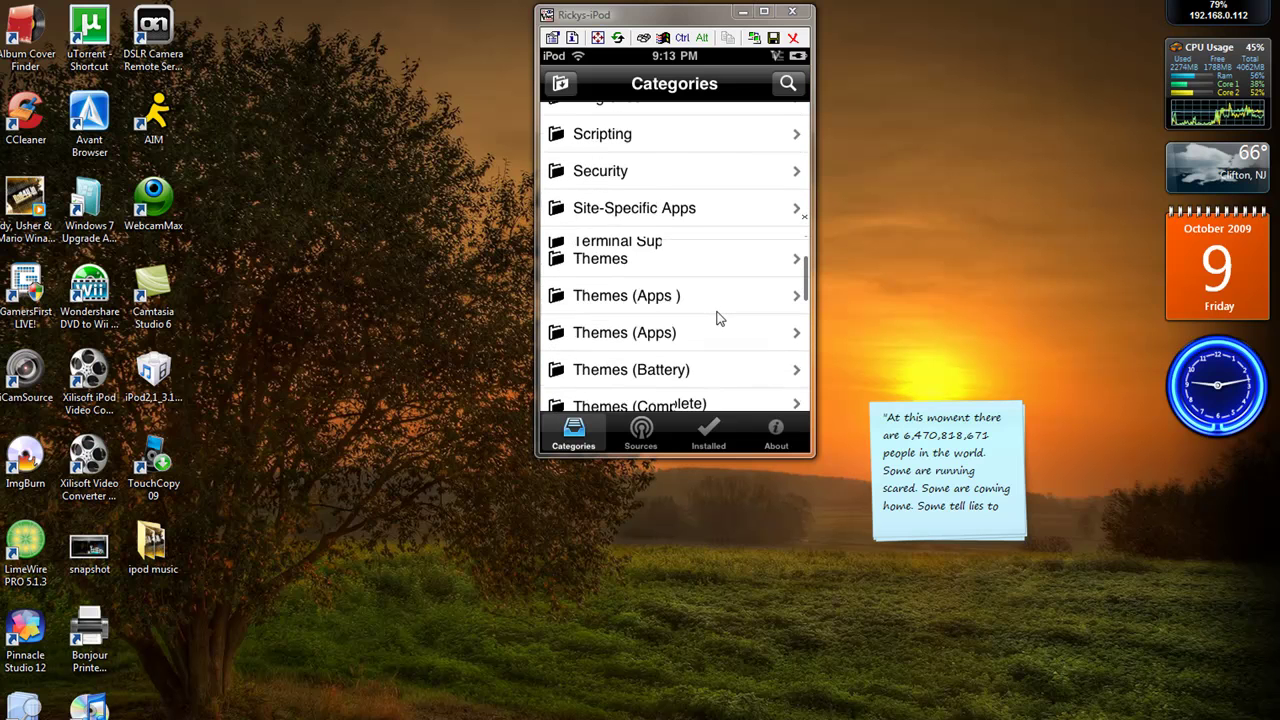
scroll(717, 318, down, 5)
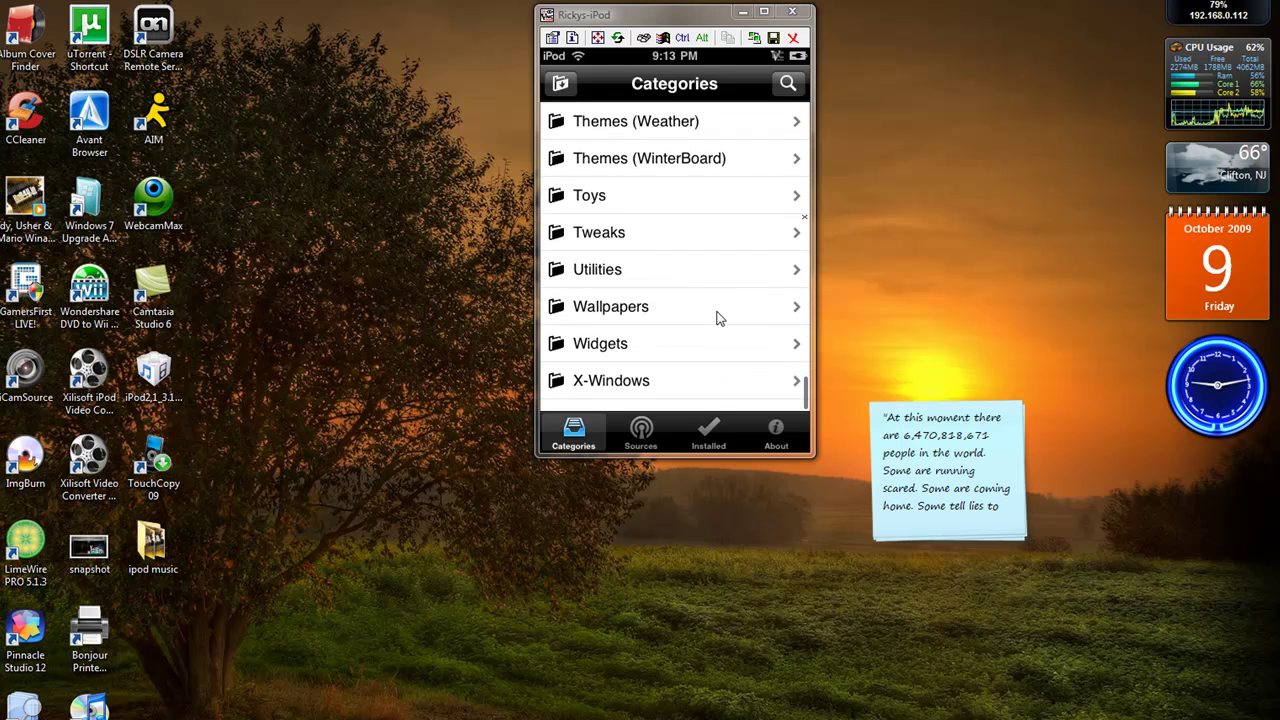
scroll(717, 318, up, 3)
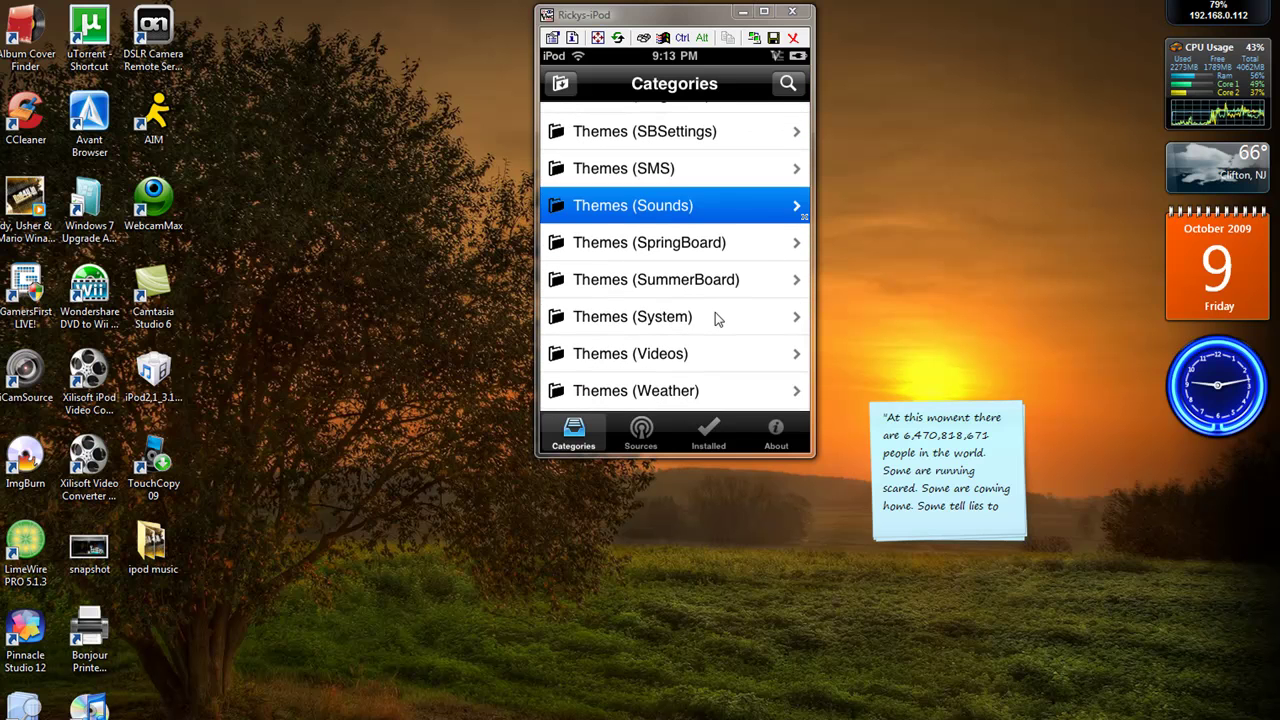
scroll(716, 317, down, 5)
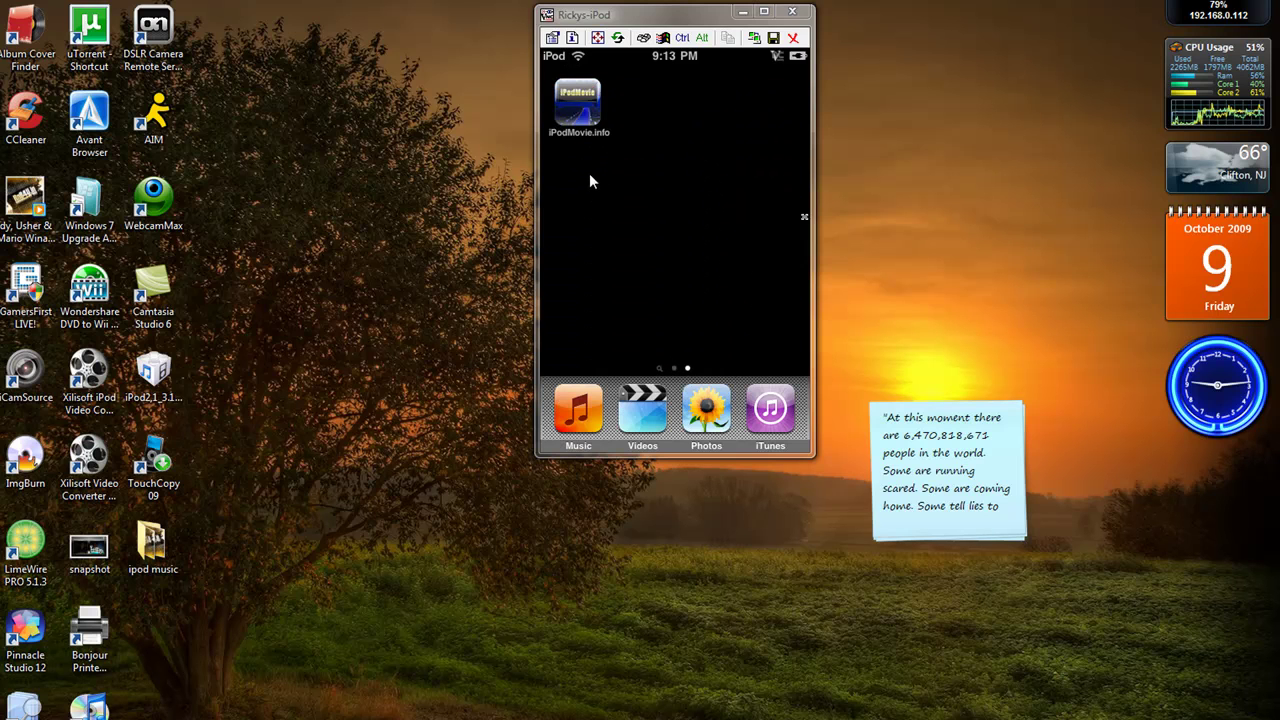
Open the iPodMovie.info app and look through its home page and the newest added movies.
click(604, 133)
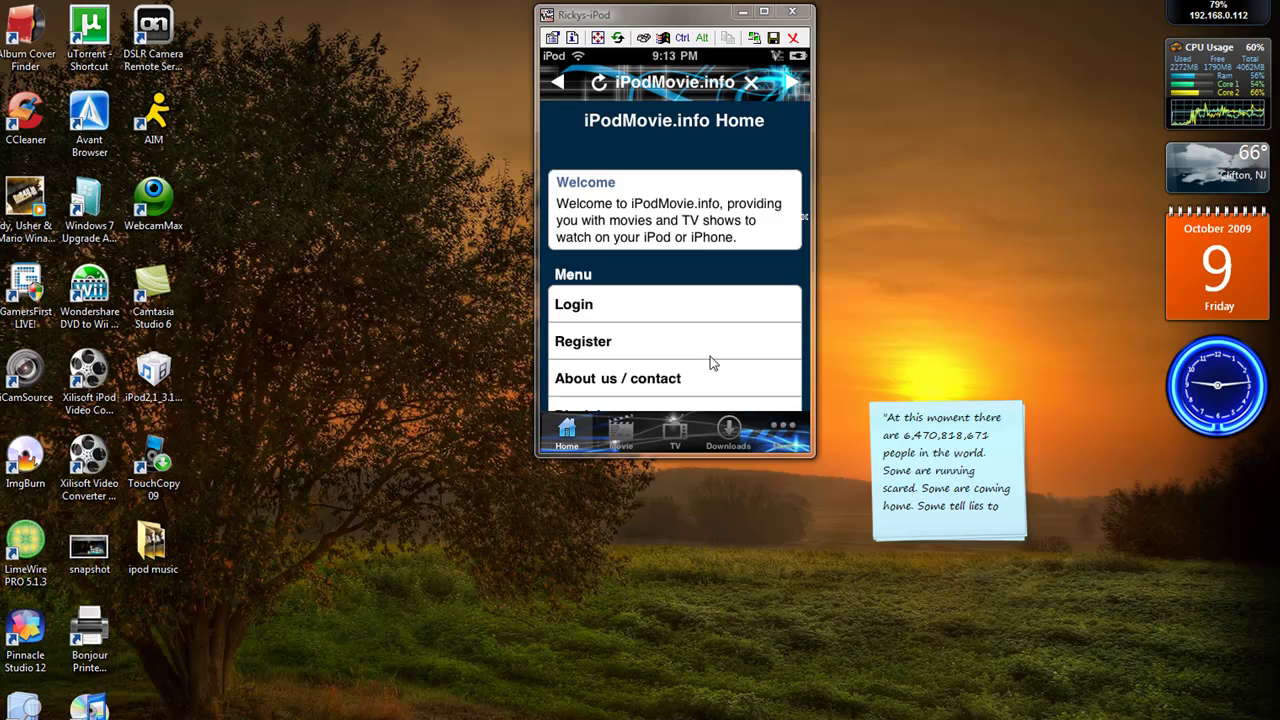
scroll(703, 318, down, 3)
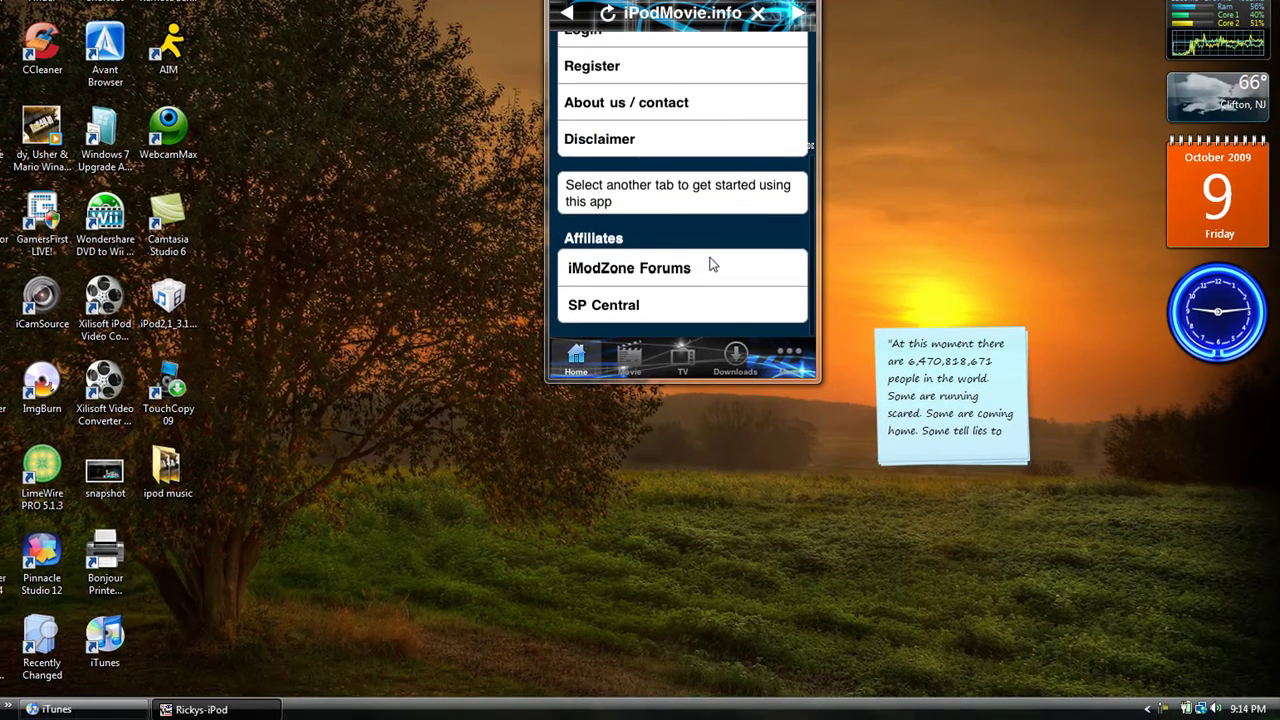
scroll(703, 318, up, 1)
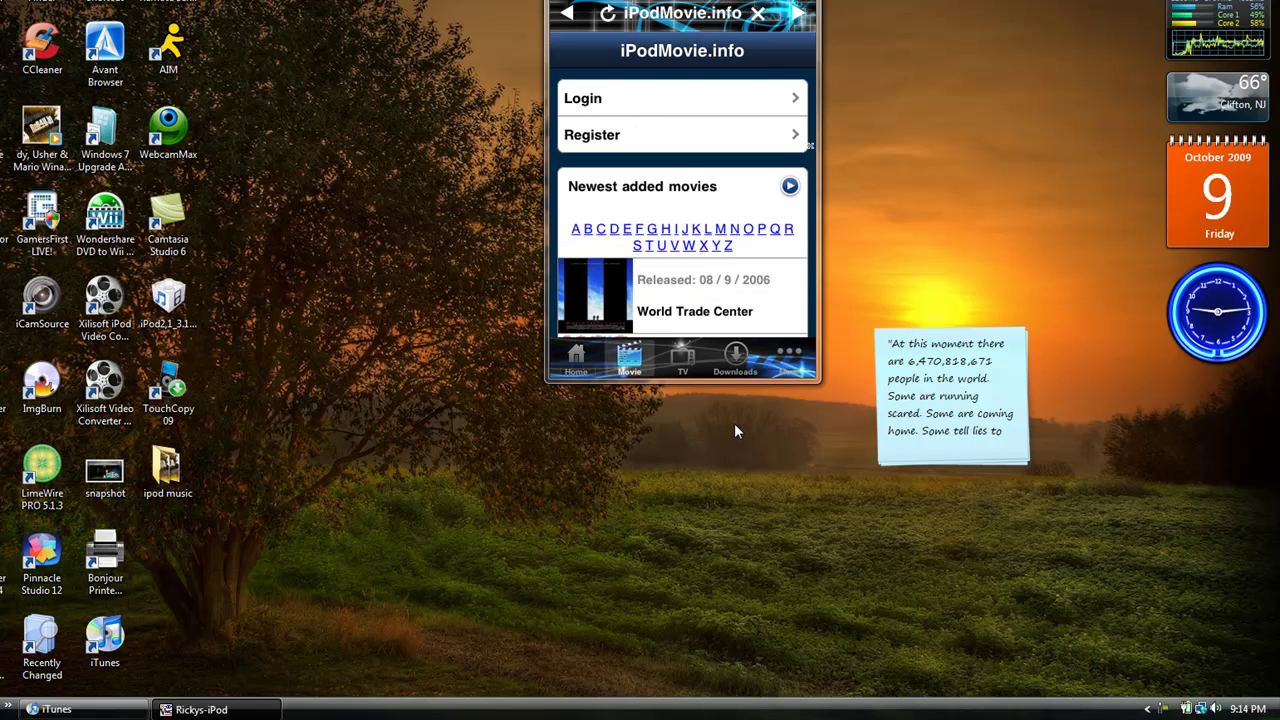
scroll(722, 413, down, 5)
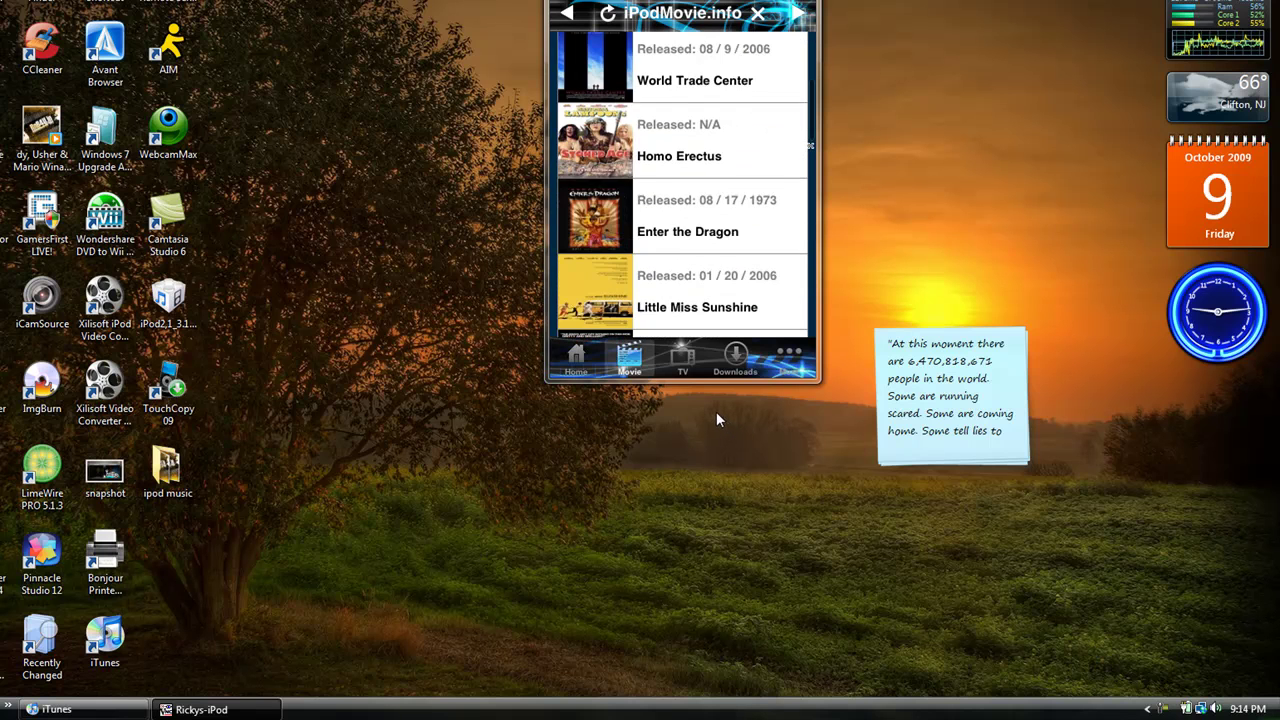
scroll(718, 411, down, 3)
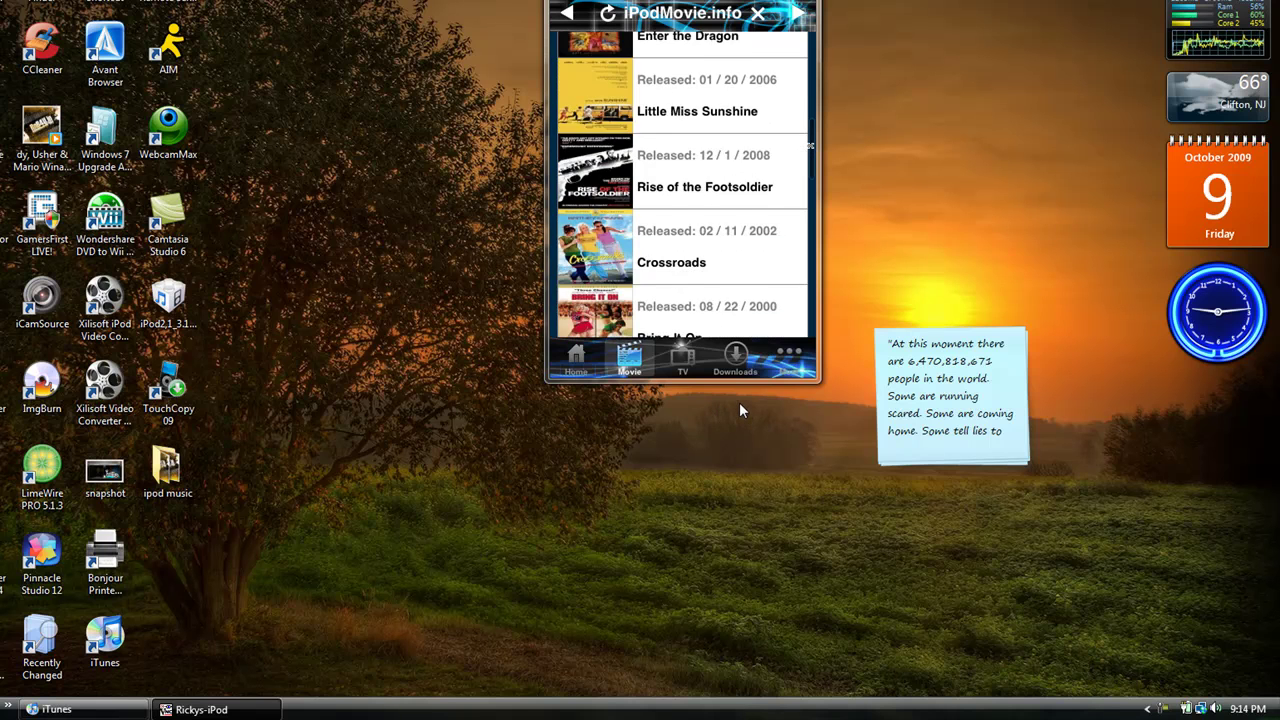
scroll(735, 402, down, 2)
scroll(726, 401, up, 6)
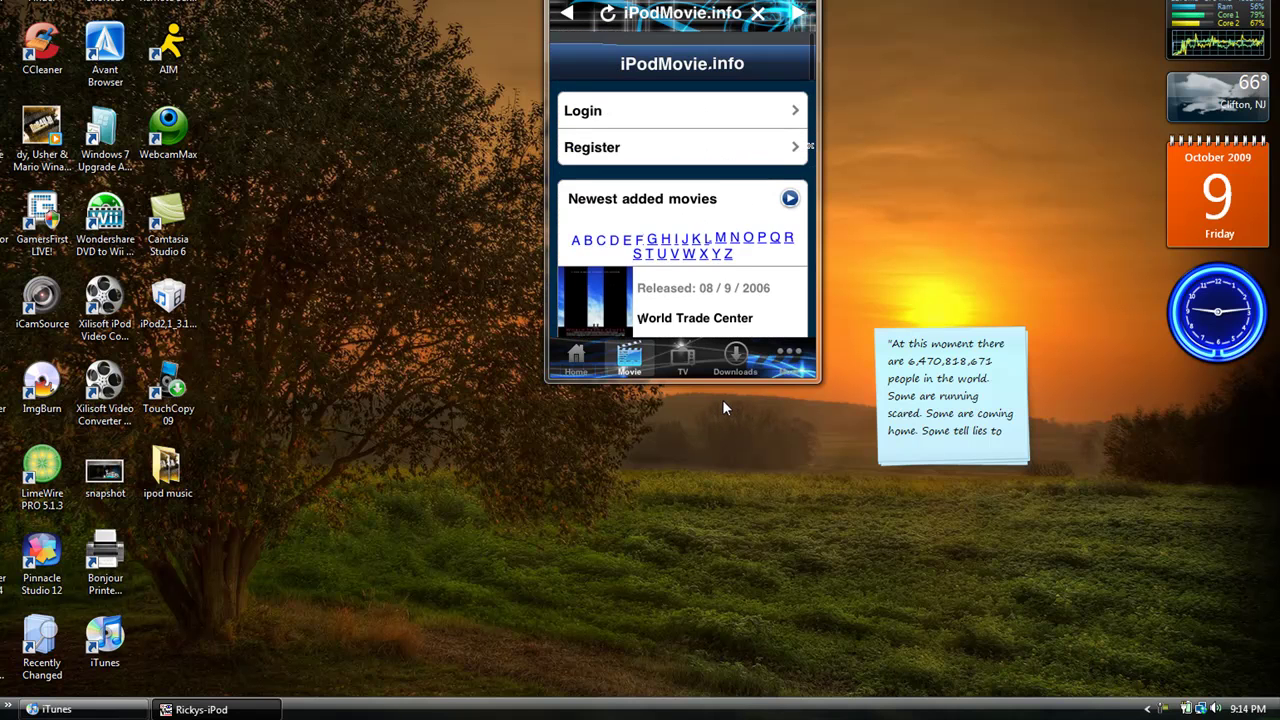